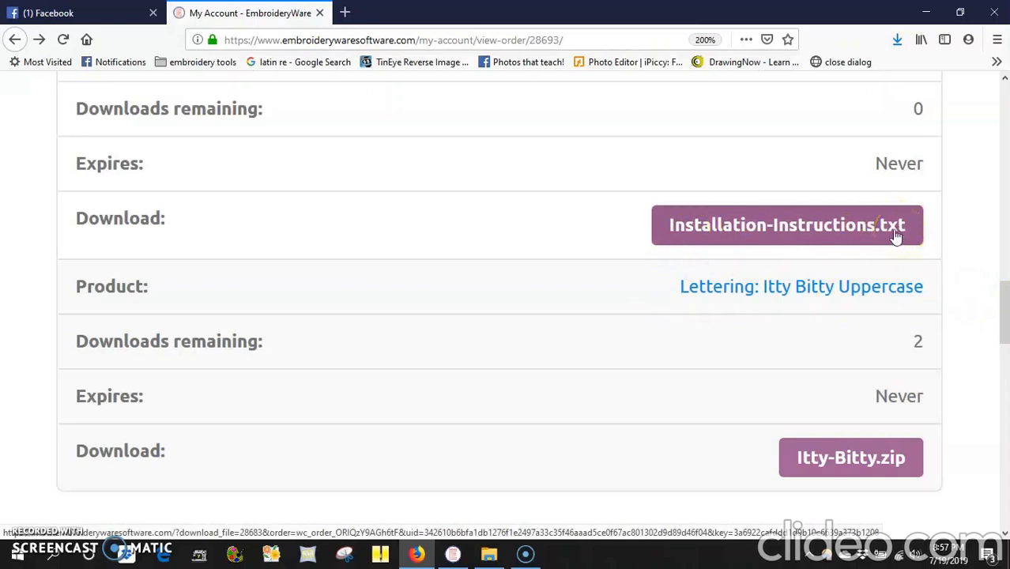
Download Itty-Bitty.zip from the order page, choosing Save File in the Opening dialog.
left_click(861, 226)
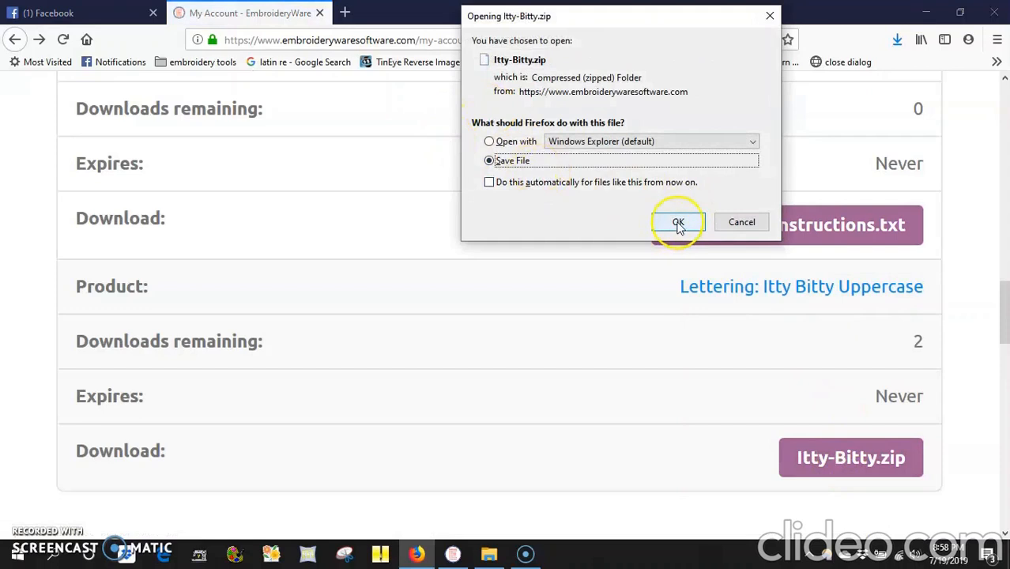
left_click(678, 222)
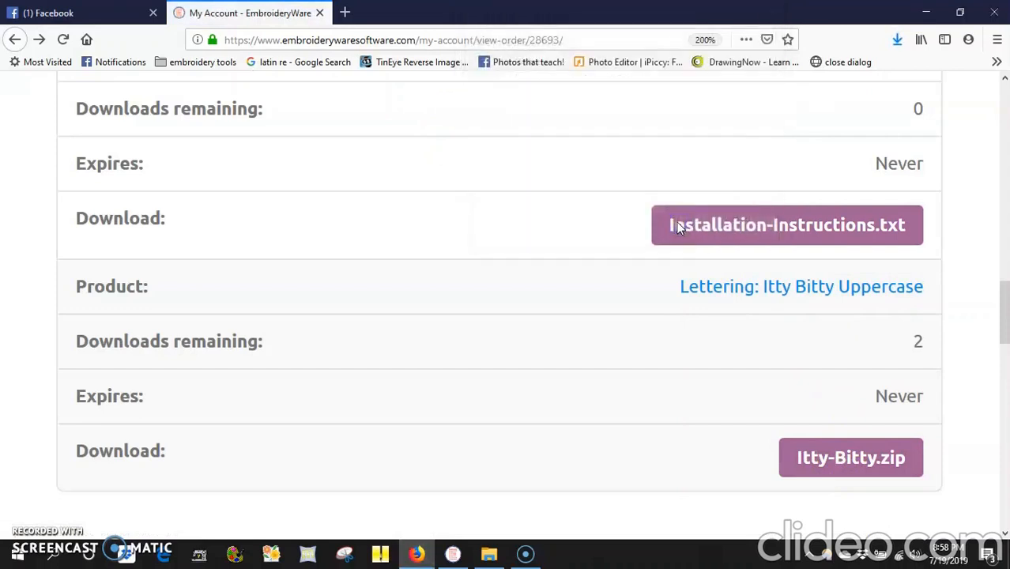
Copy Itty-Bitty.zip from Firefox's downloads list into the All Temps desktop folder.
left_click(961, 12)
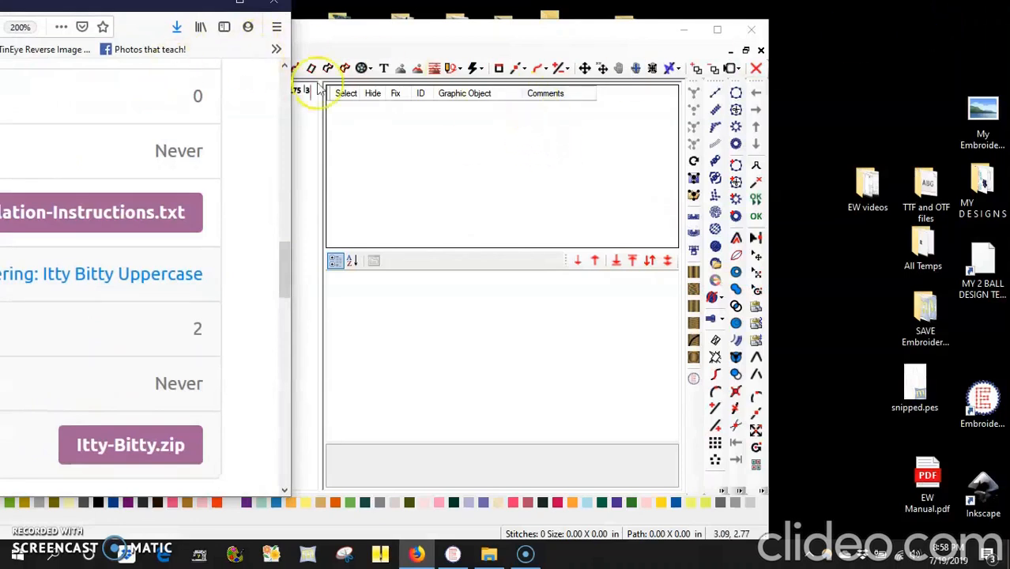
double_click(926, 252)
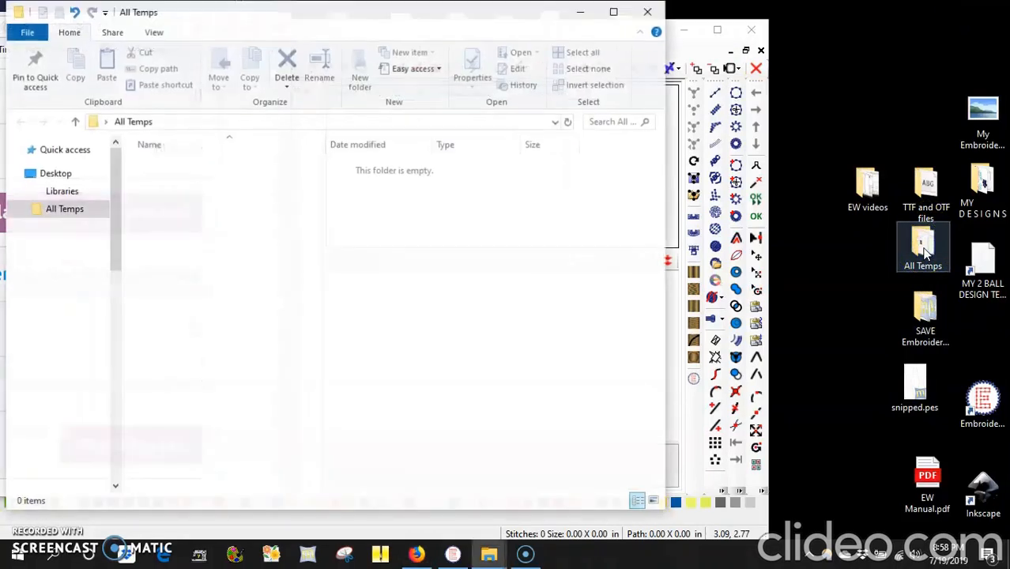
left_click_drag(309, 15, 665, 52)
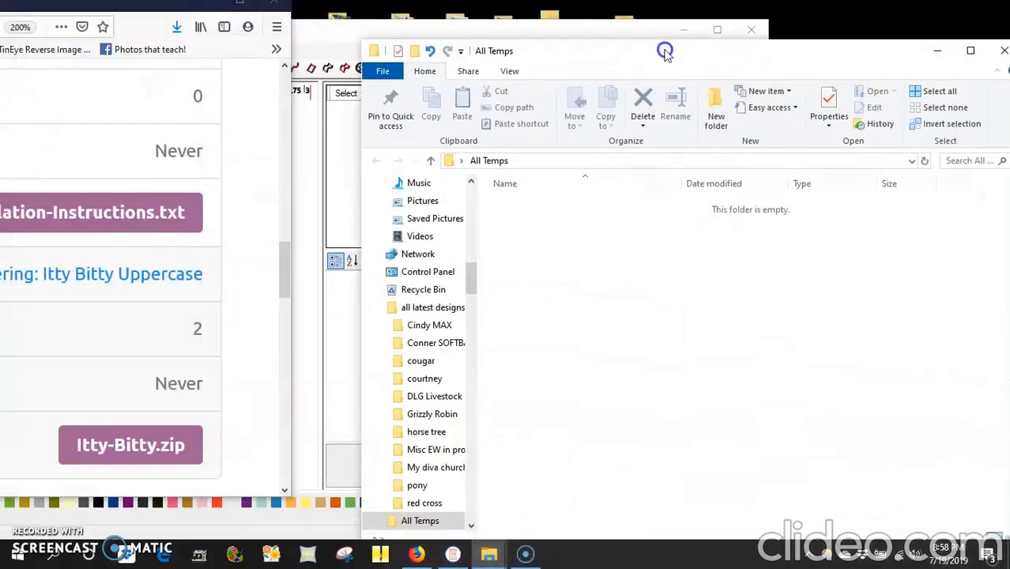
left_click(176, 27)
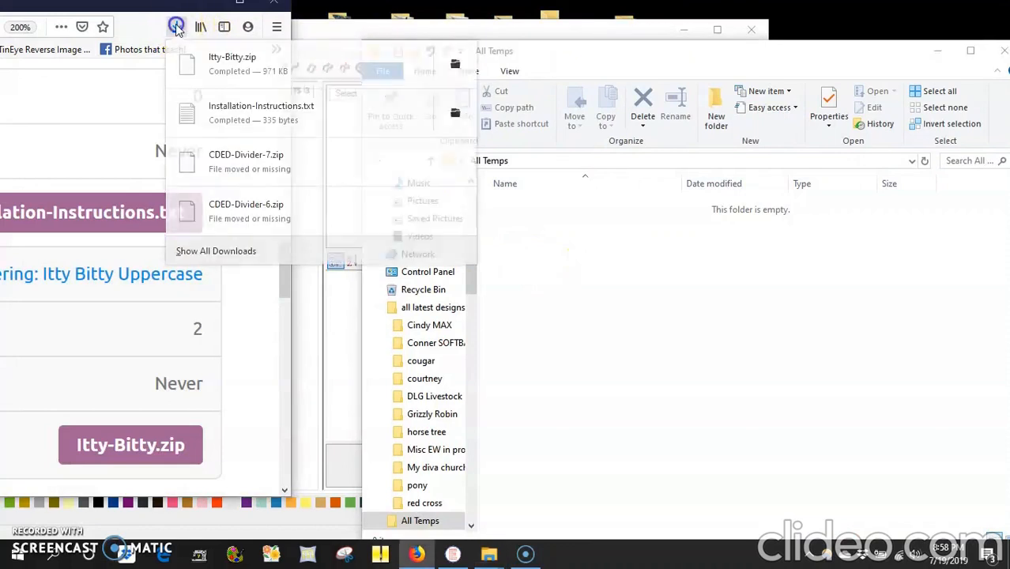
left_click_drag(221, 66, 571, 242)
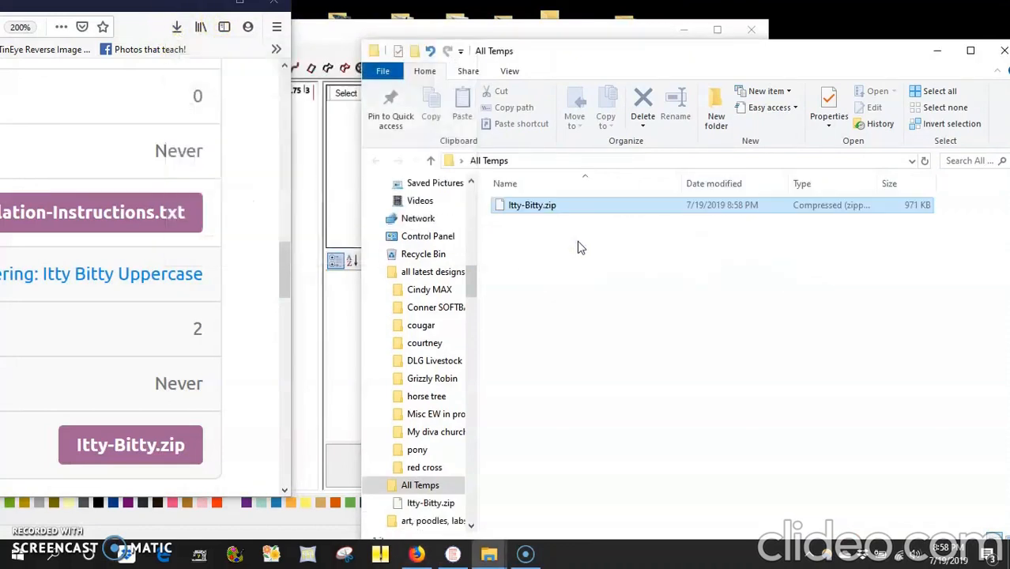
left_click_drag(818, 42, 555, 41)
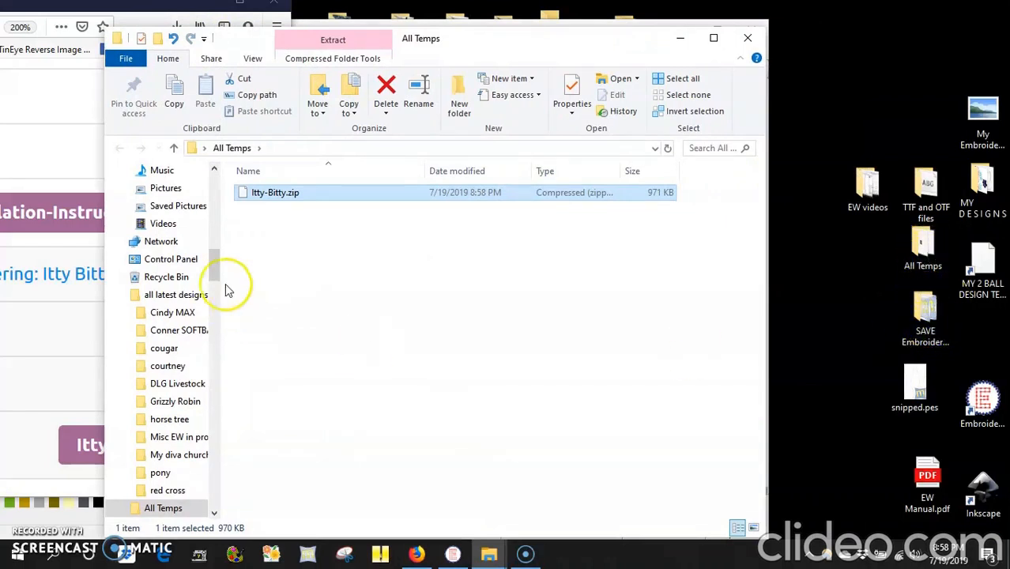
Extract Itty-Bitty.zip into an Itty-Bitty folder inside All Temps.
double_click(265, 194)
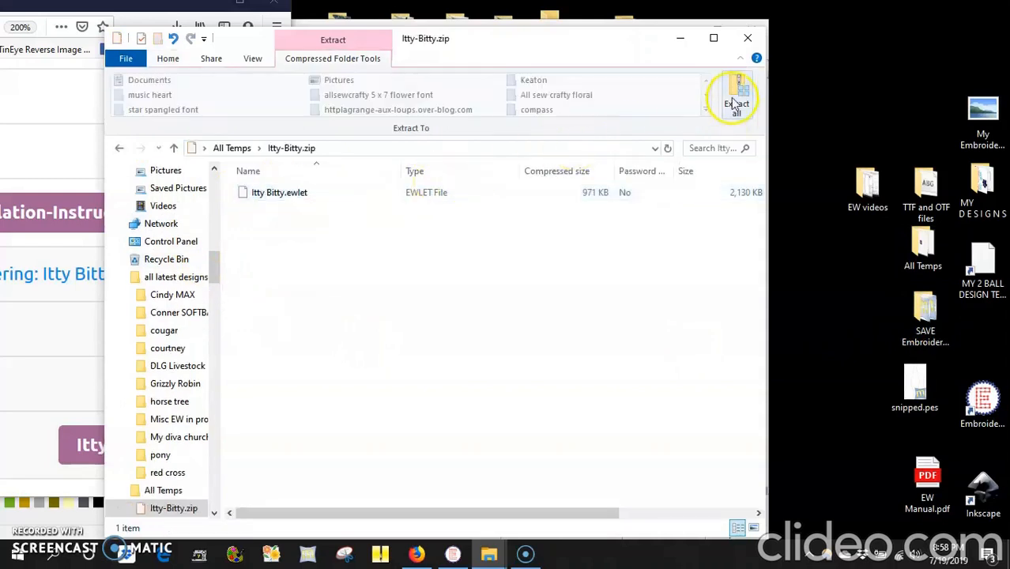
left_click(735, 104)
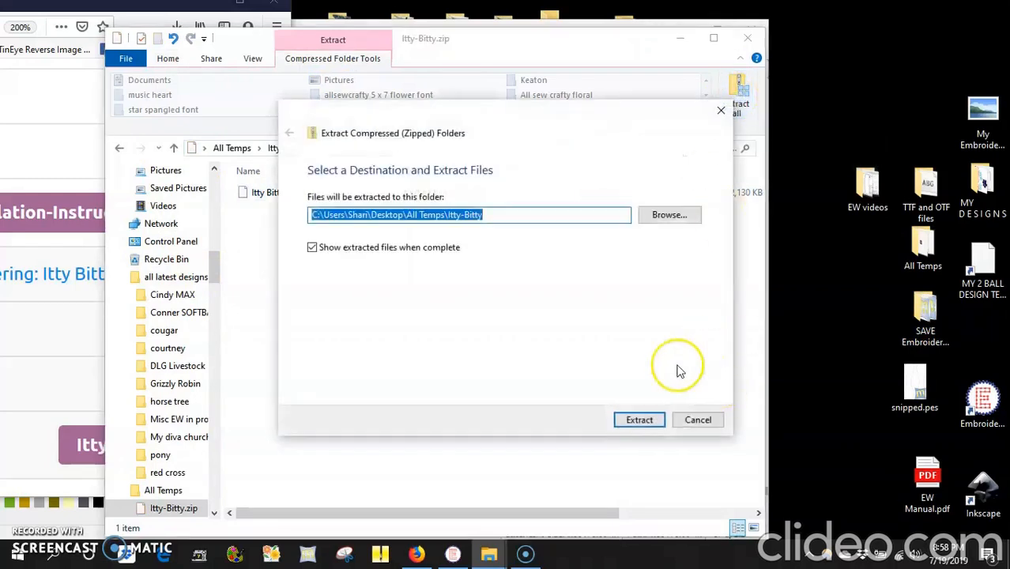
left_click(640, 420)
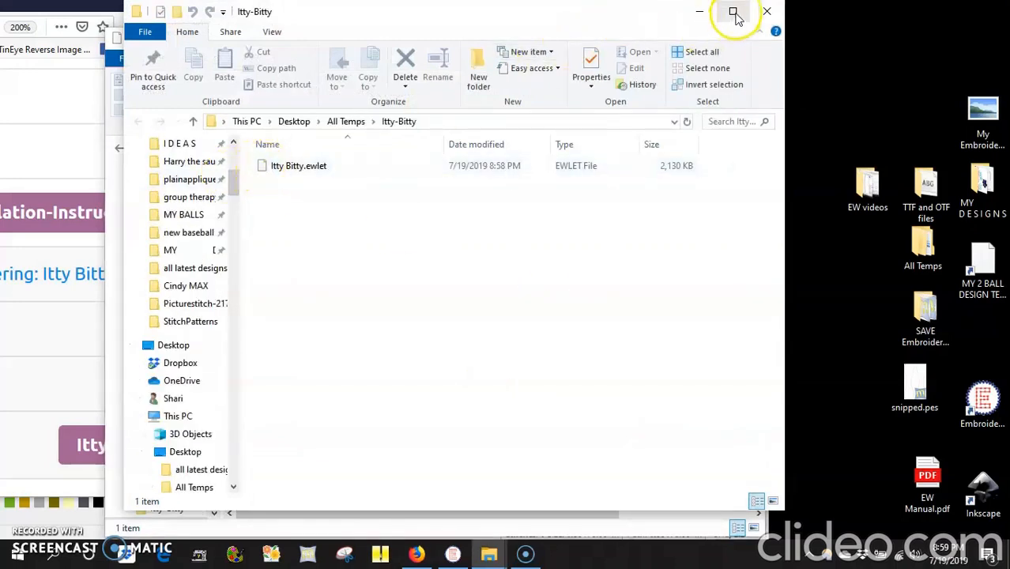
Close both File Explorer windows and maximize EmbroideryWare's Document 1.
left_click(765, 14)
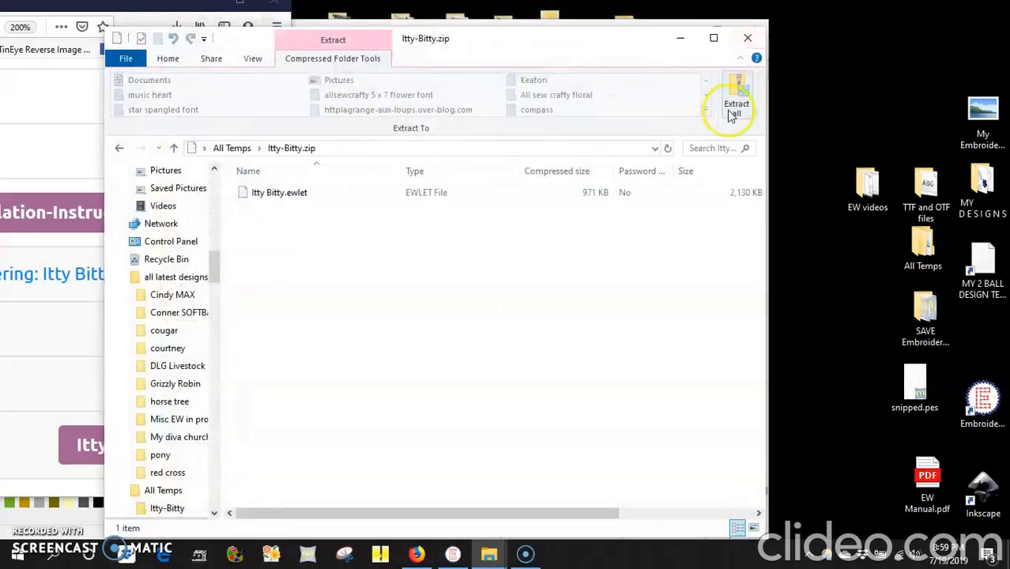
left_click(745, 35)
left_click(467, 52)
left_click(717, 29)
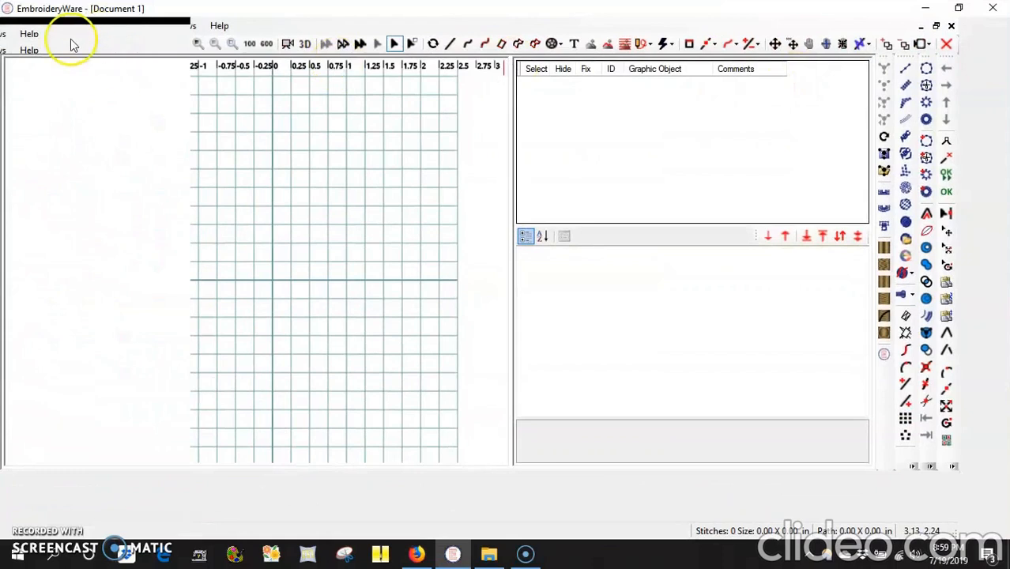
Install Itty Bitty.ewlet via Install Lettering and Pattern Files from All Temps\Itty-Bitty.
left_click(32, 26)
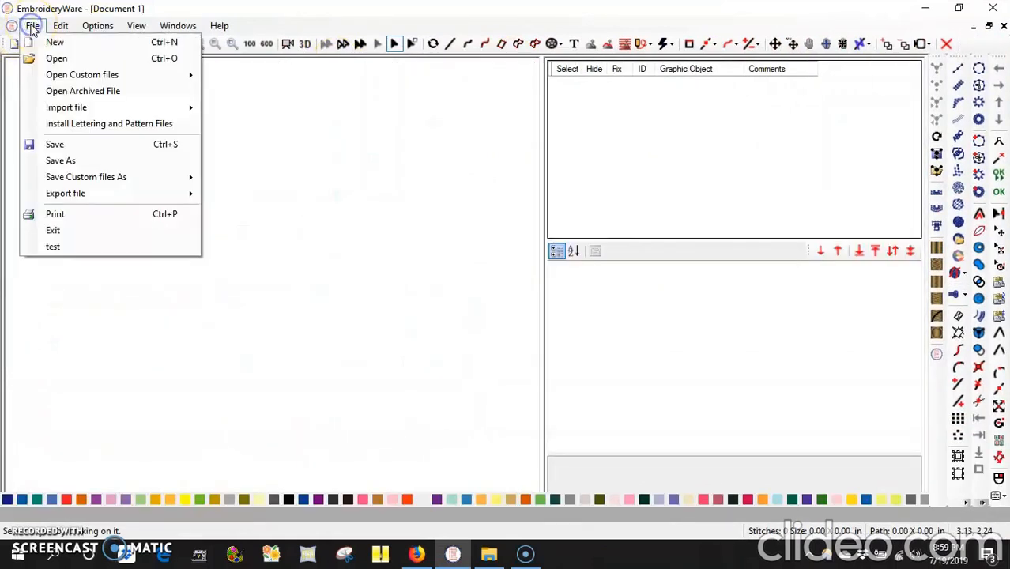
left_click(68, 125)
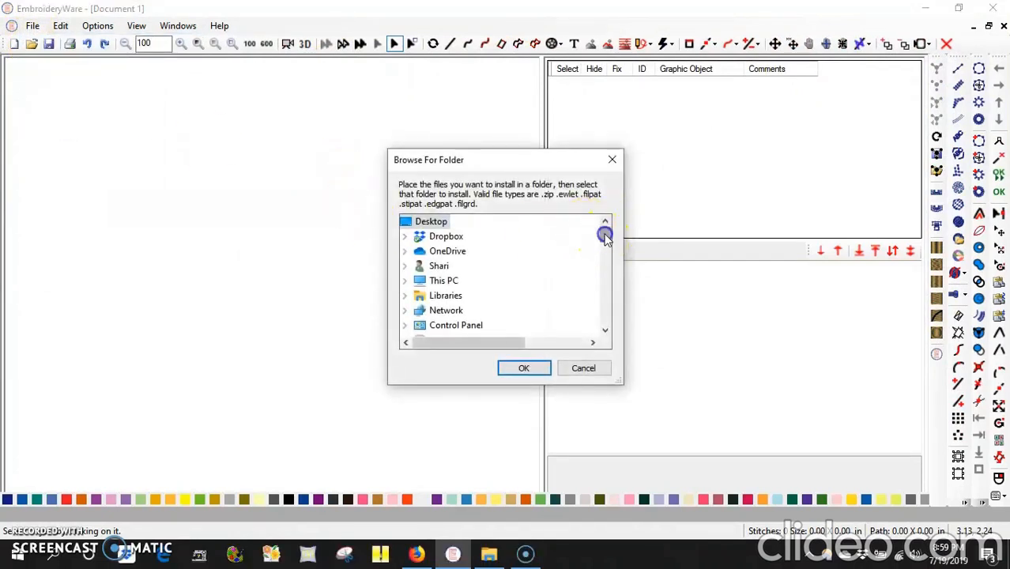
left_click_drag(604, 236, 605, 249)
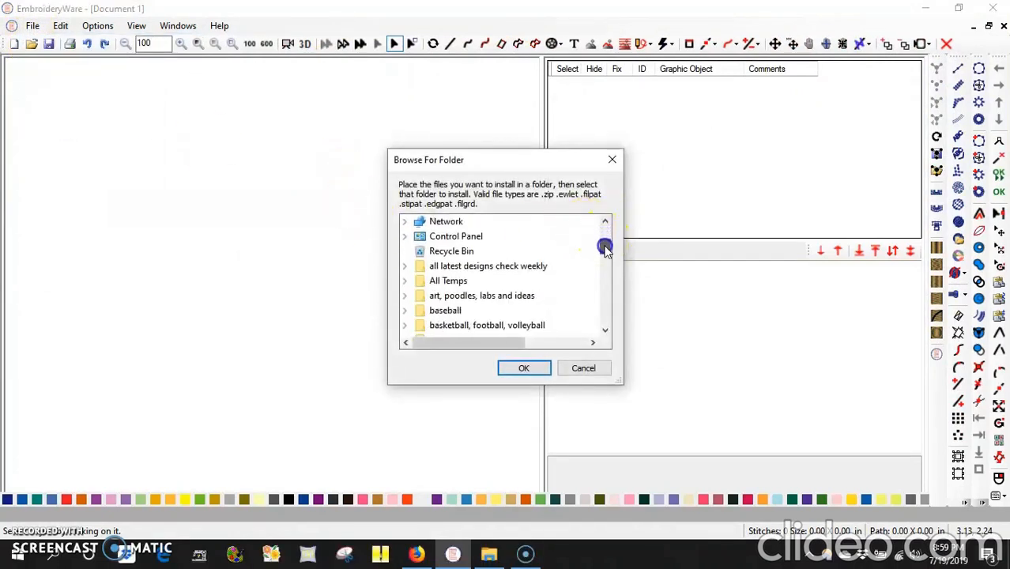
left_click(404, 281)
left_click(452, 296)
left_click(508, 368)
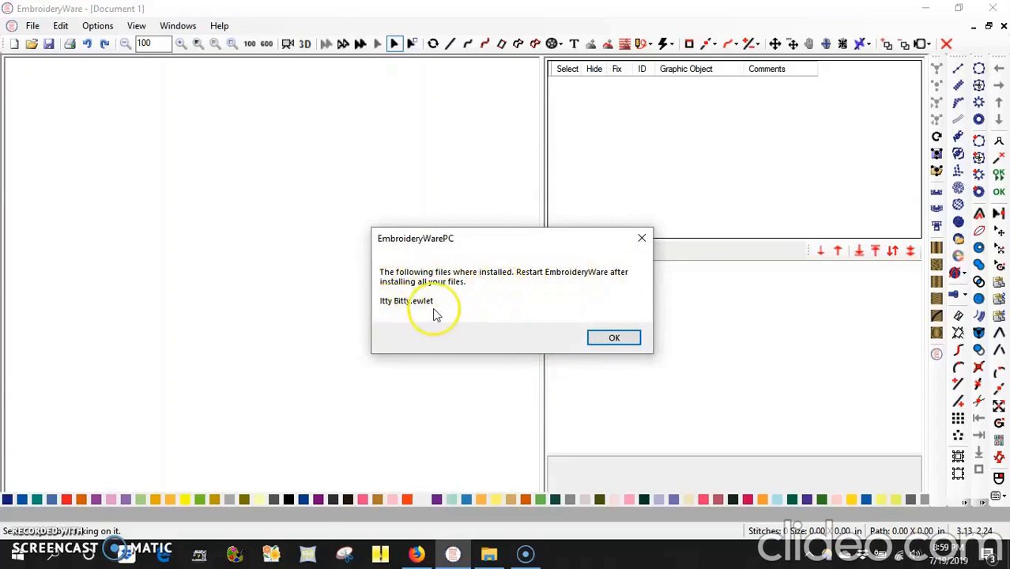
left_click(625, 337)
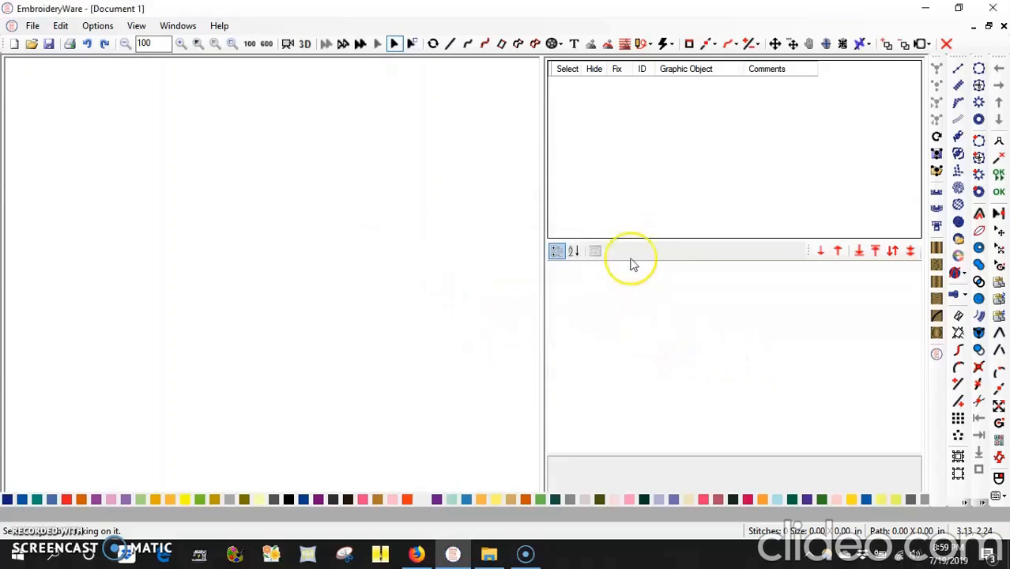
Choose Lettering from the stitch-type list, leaving a fresh blank Document 2.
left_click(664, 44)
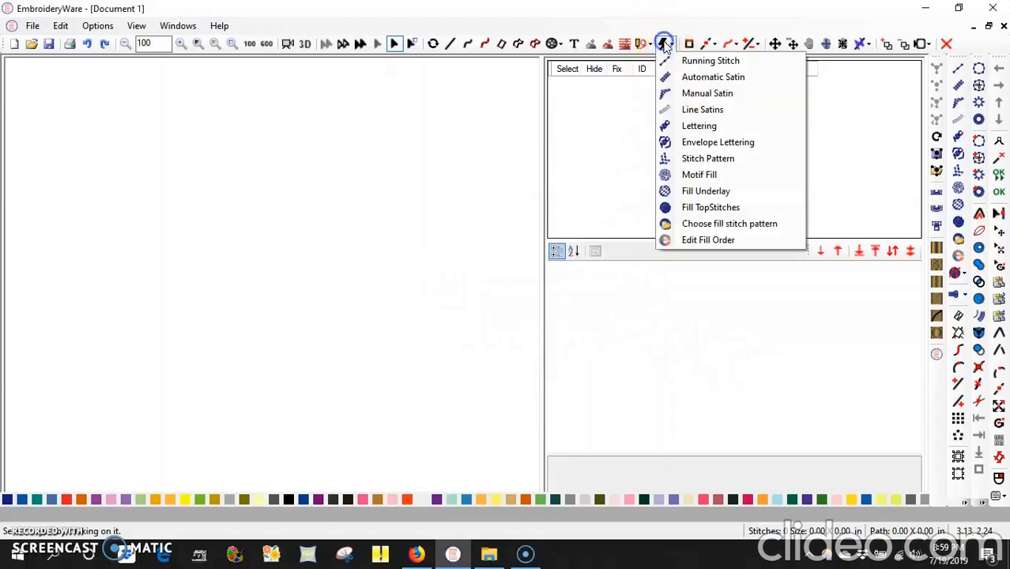
left_click(692, 128)
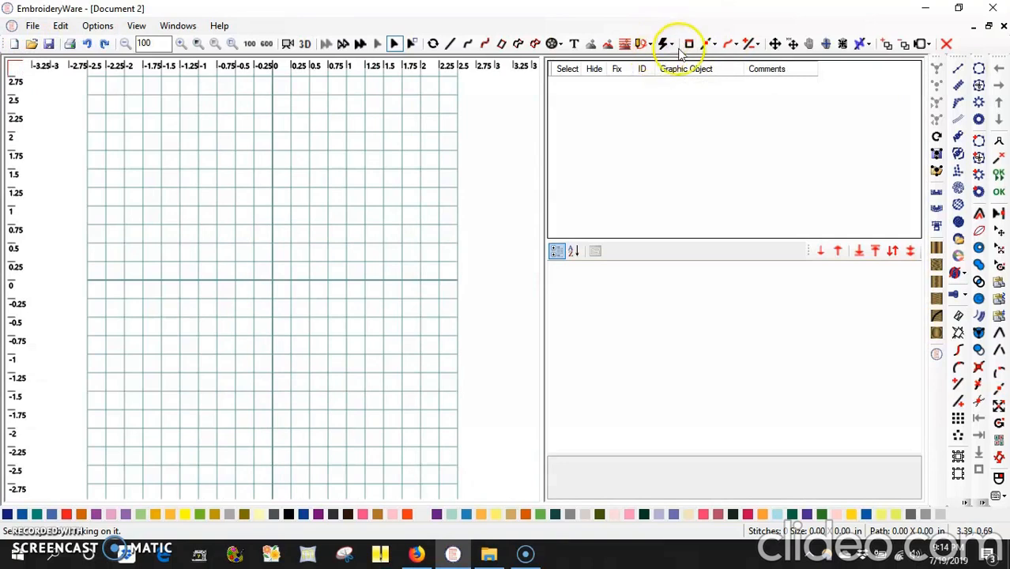
Draw a 1.89 in horizontal straight line across the grid centre.
left_click(450, 43)
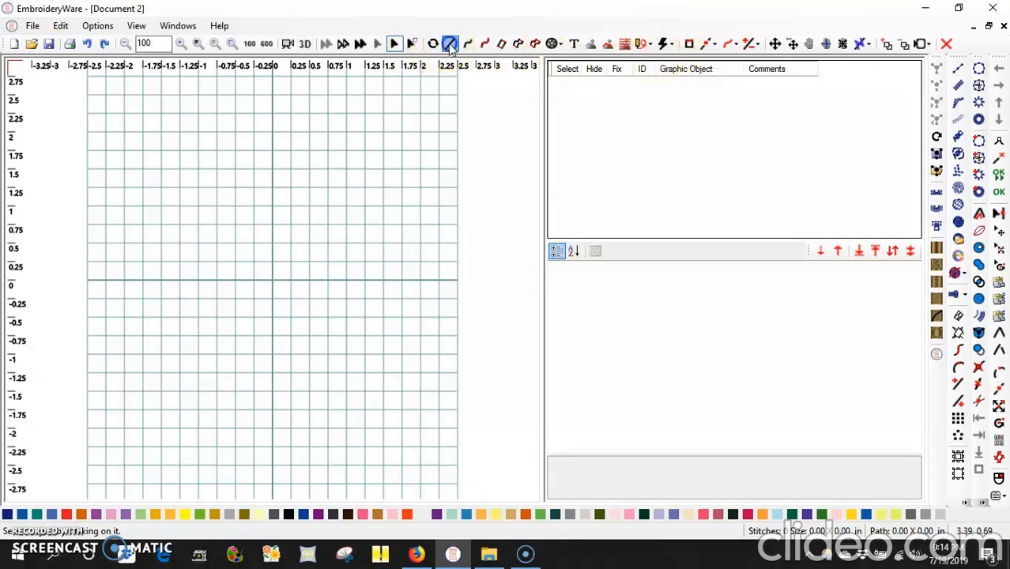
left_click(197, 282)
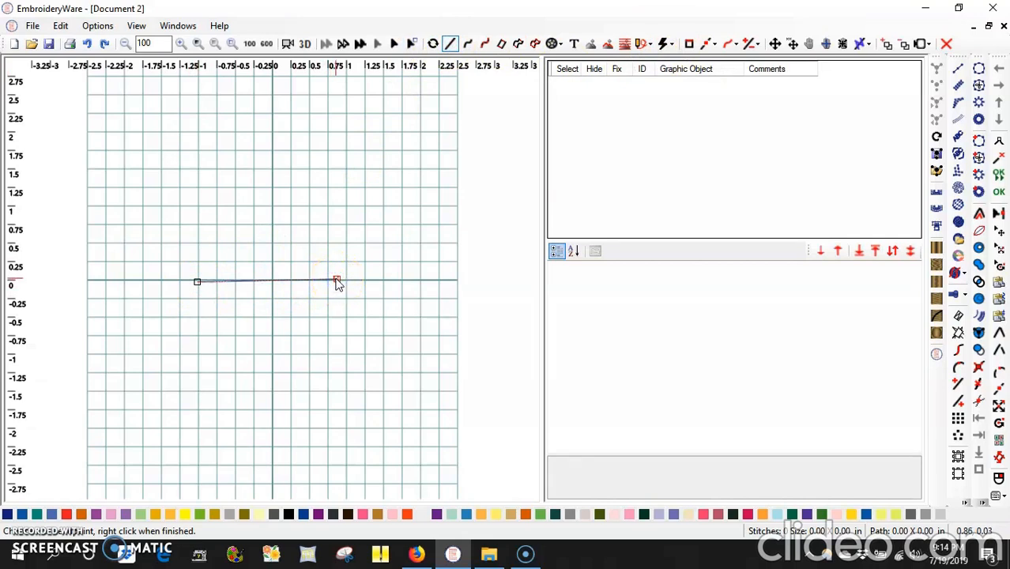
left_click(337, 281)
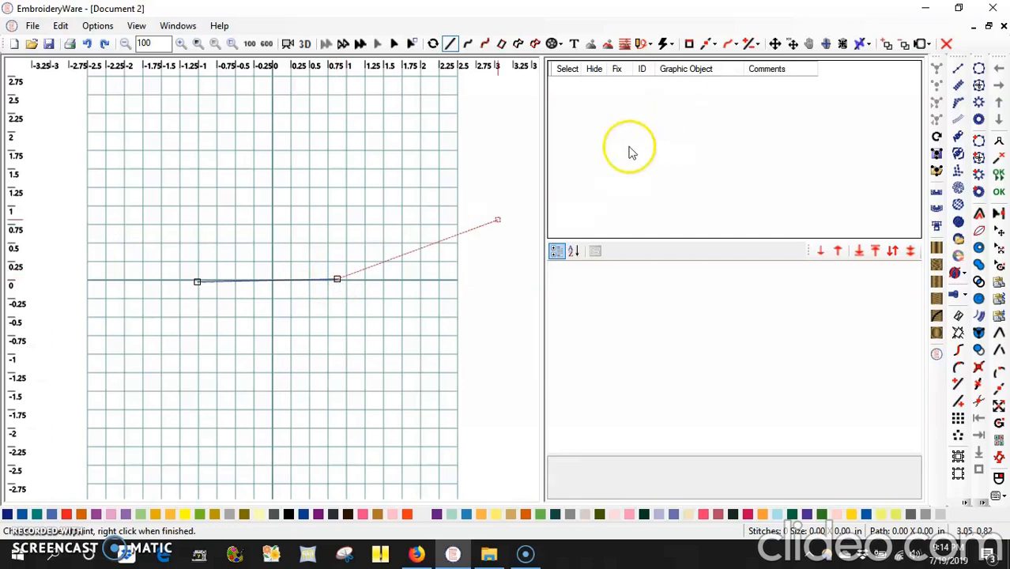
right_click(357, 268)
left_click(399, 369)
Select the new line and convert it to a Lettering object.
left_click(565, 95)
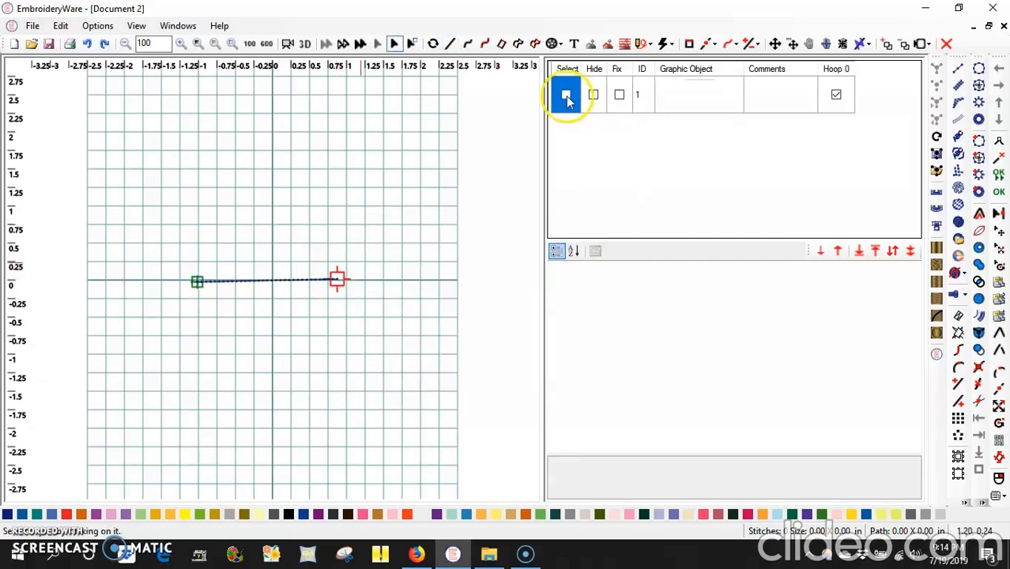
left_click(666, 45)
left_click(686, 126)
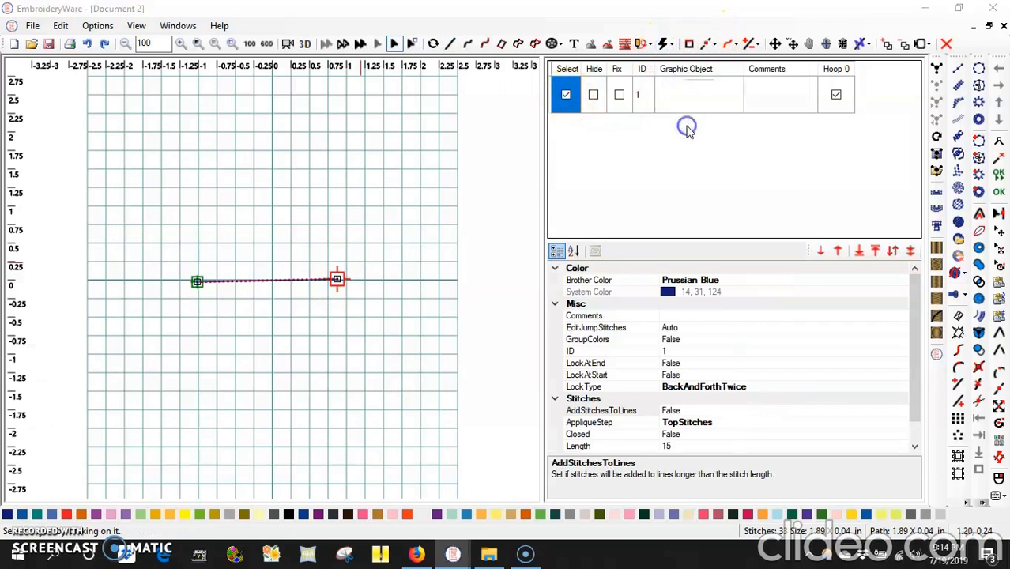
Letter the line with the customer's full name in Itty Bitty.ewlet, spacing 20, fitted to line.
left_click(405, 194)
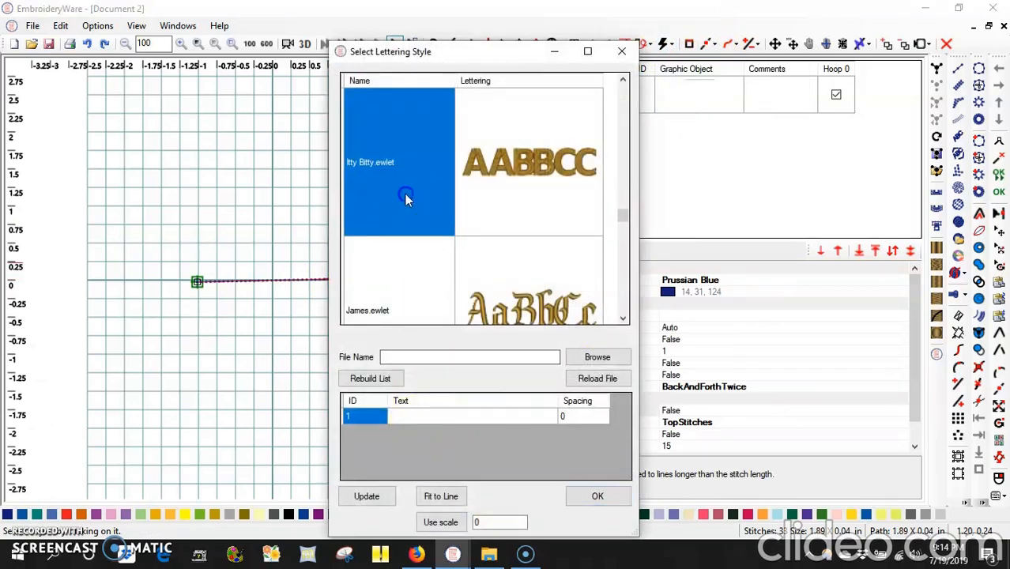
left_click(535, 205)
left_click(405, 203)
left_click(408, 419)
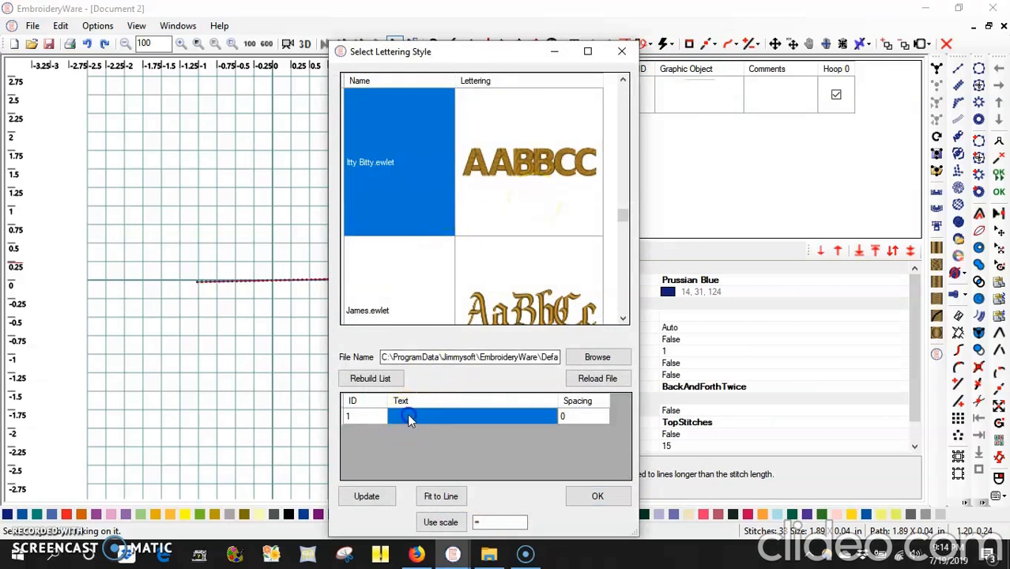
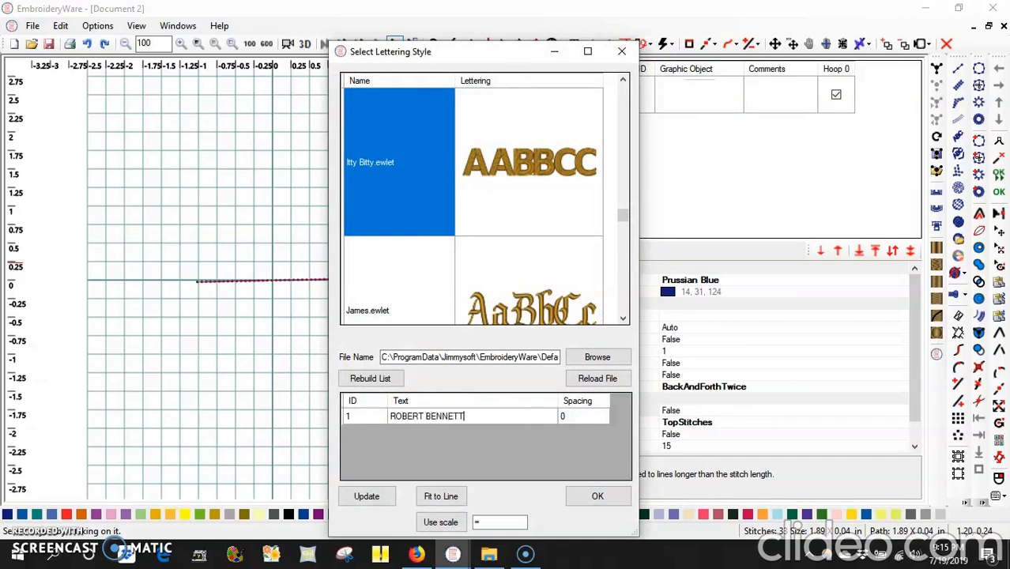
left_click(569, 420)
left_click(582, 417)
type("20")
left_click(437, 495)
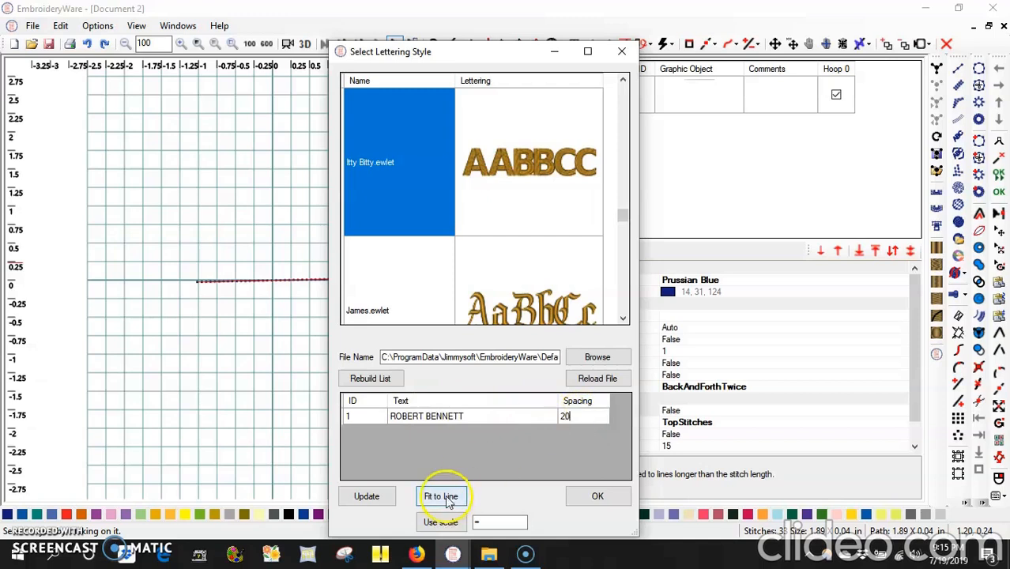
left_click(598, 495)
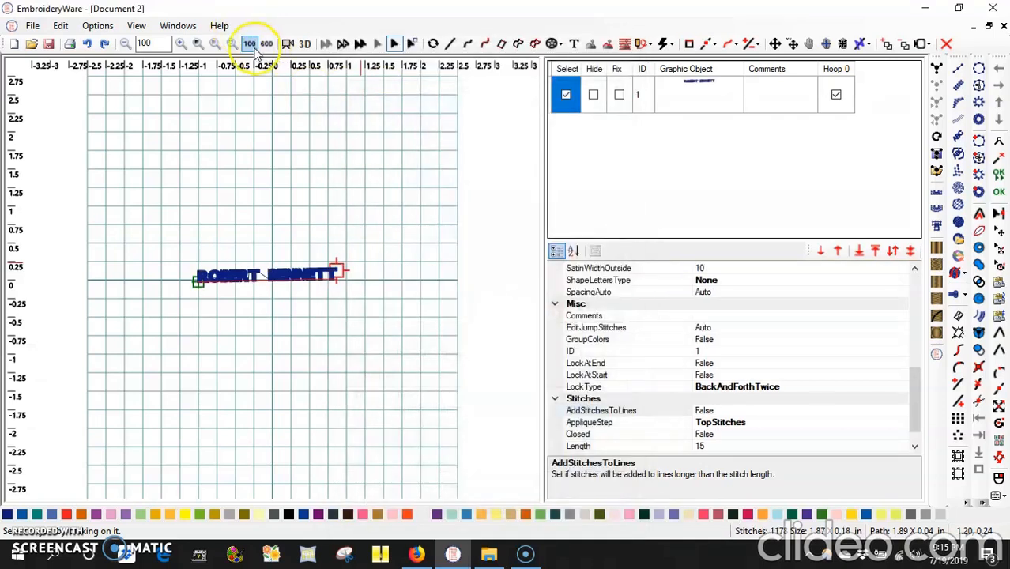
Preview the name in 3D, then draw and select a short second line, ID 2, below it.
left_click(305, 43)
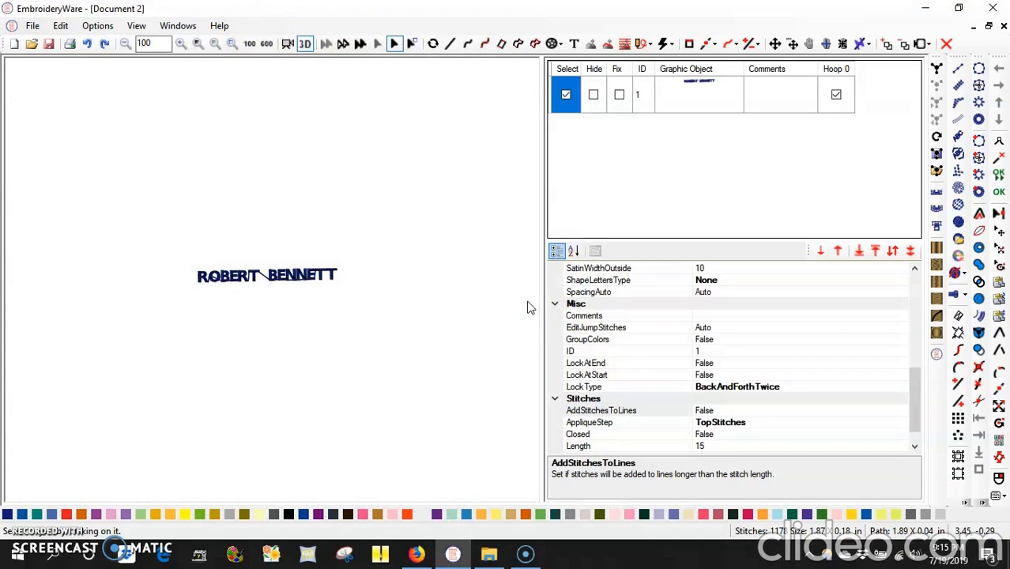
left_click(450, 43)
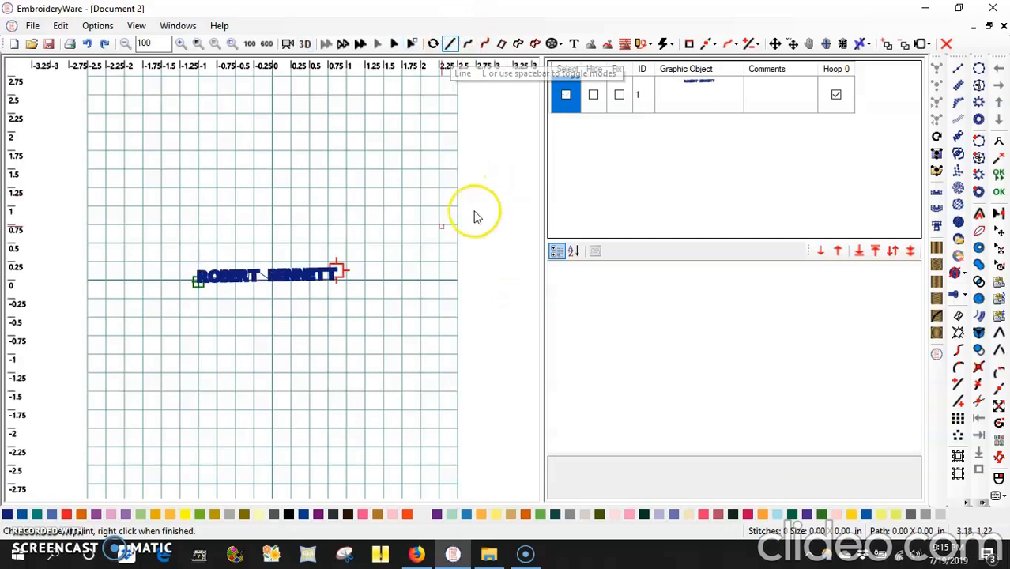
left_click(196, 333)
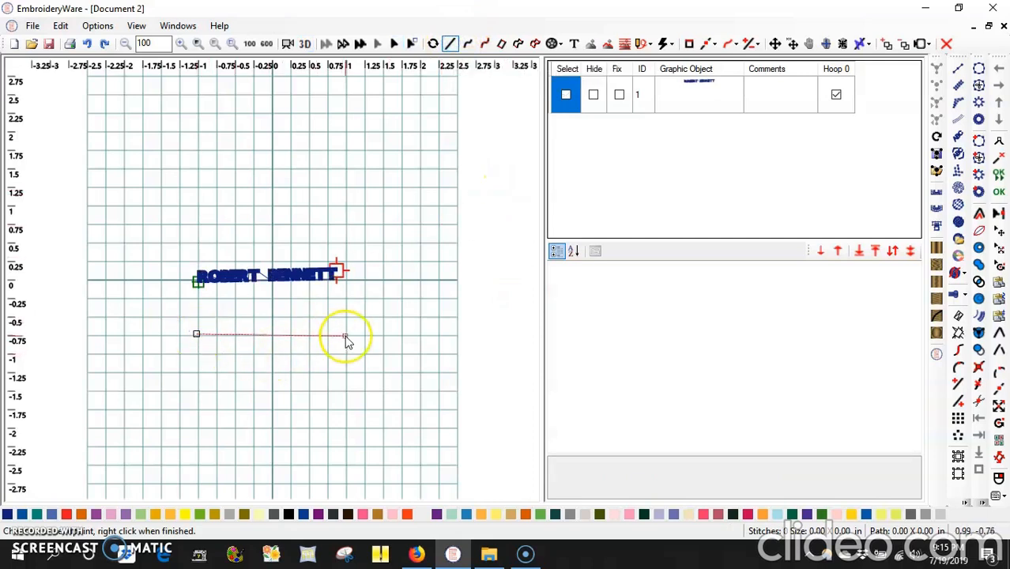
left_click(233, 334)
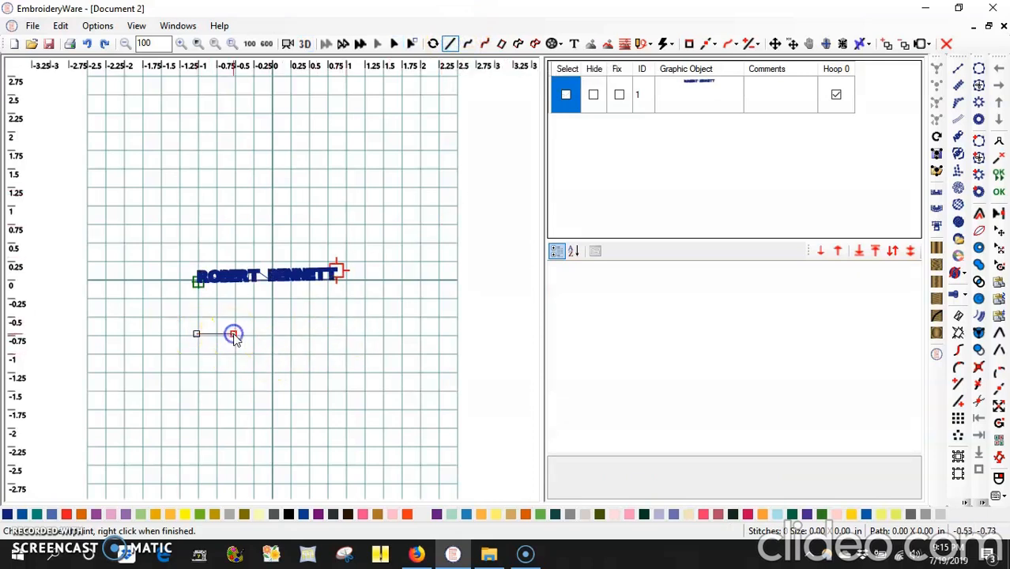
right_click(234, 334)
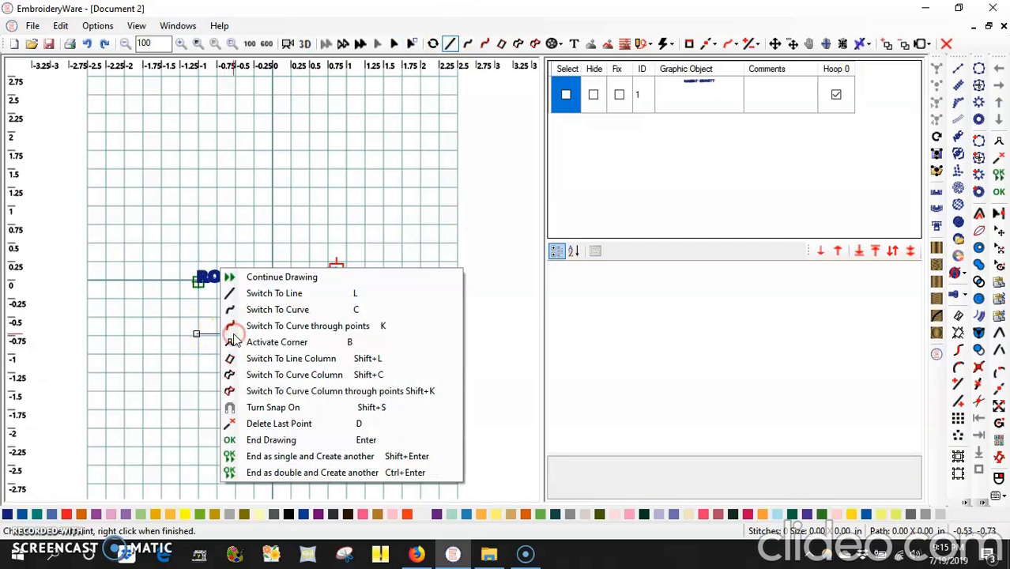
left_click(286, 440)
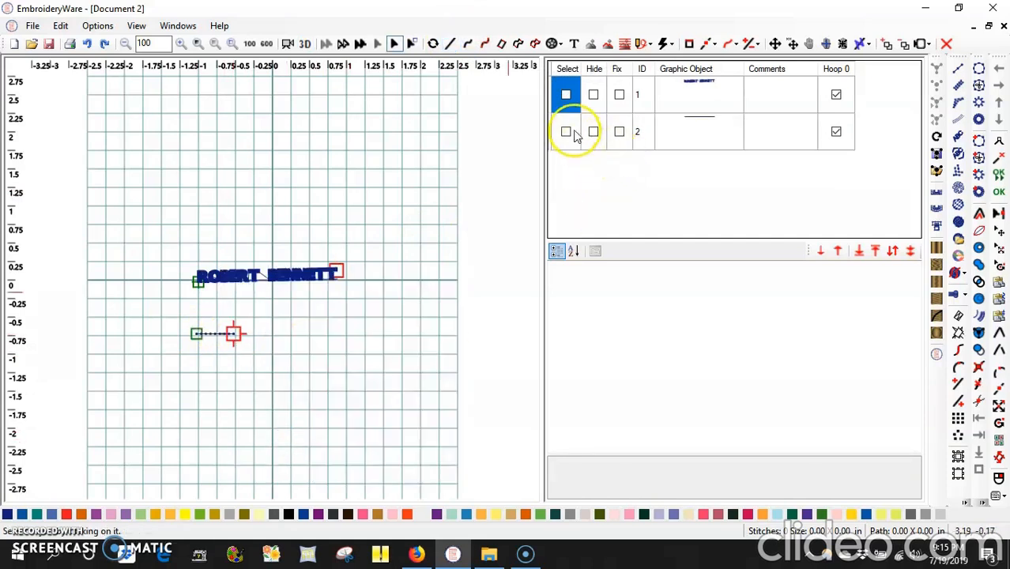
left_click(566, 132)
Convert the second line to lettering with the text MOMMY and spacing 20.
left_click(670, 44)
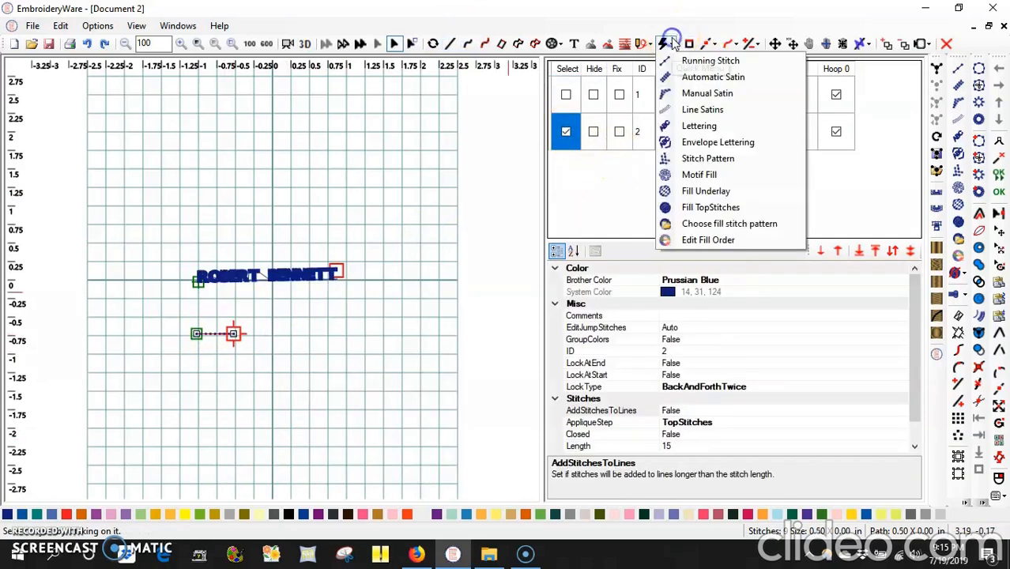
left_click(692, 129)
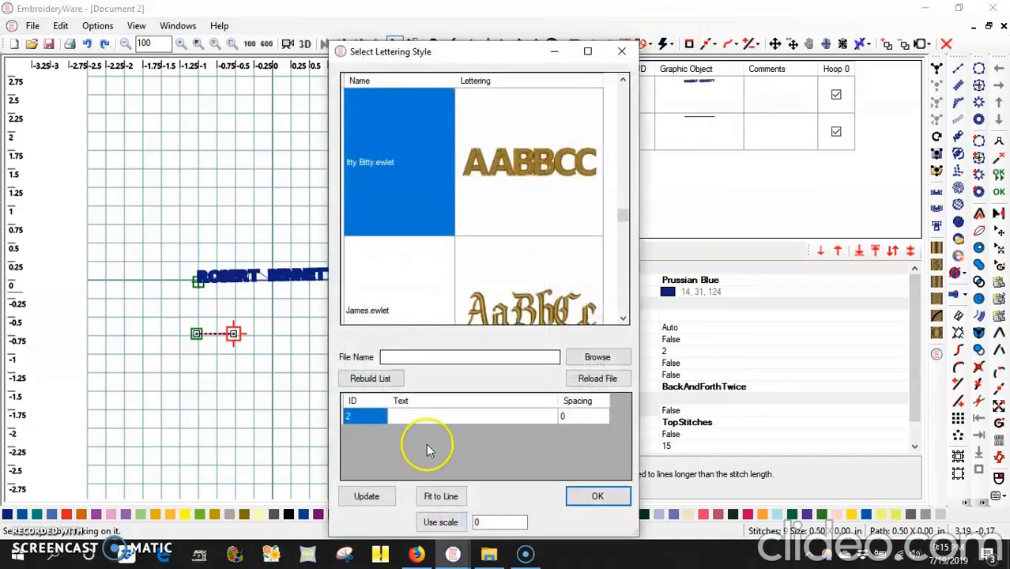
left_click(420, 417)
left_click(420, 418)
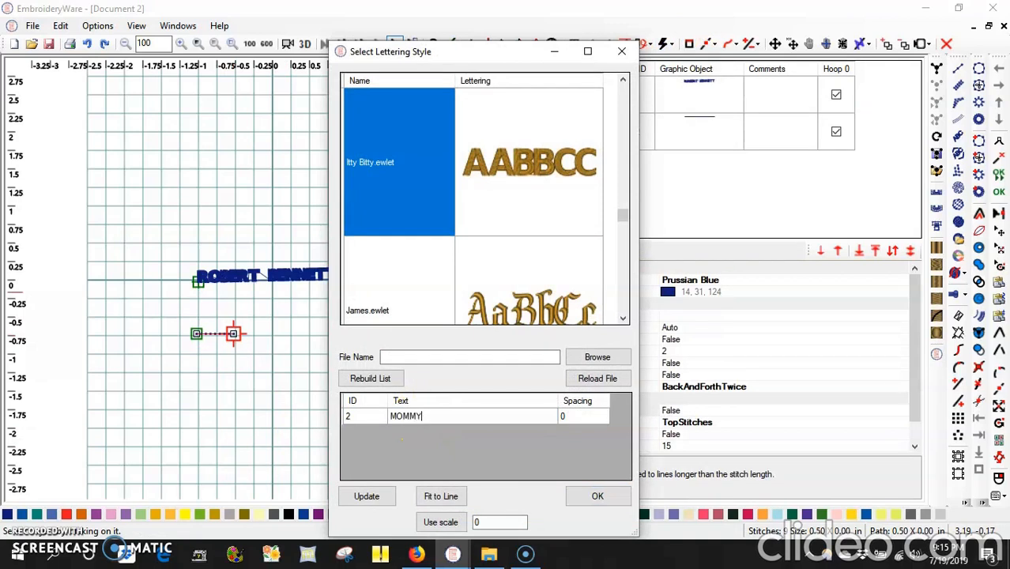
left_click(573, 416)
left_click(573, 416)
Fit MOMMY to its line in the Itty Bitty.ewlet style and accept it.
left_click(449, 496)
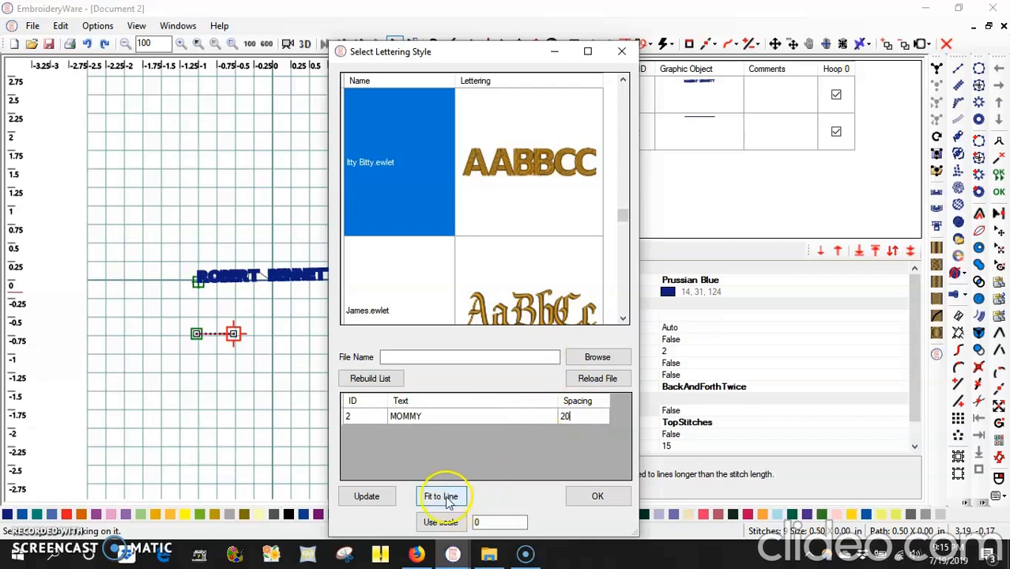
left_click(447, 501)
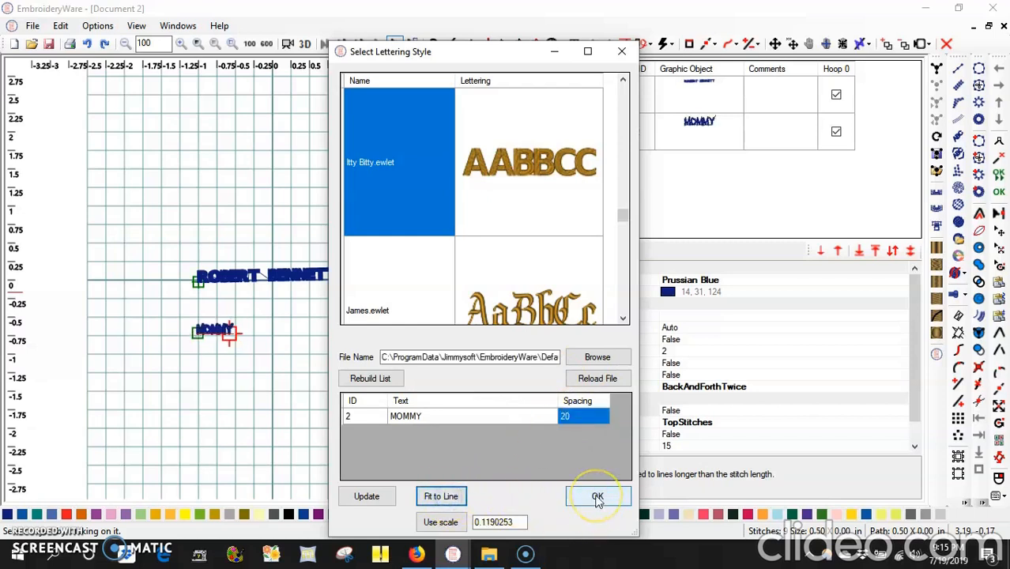
left_click(400, 173)
left_click(484, 186)
left_click(591, 504)
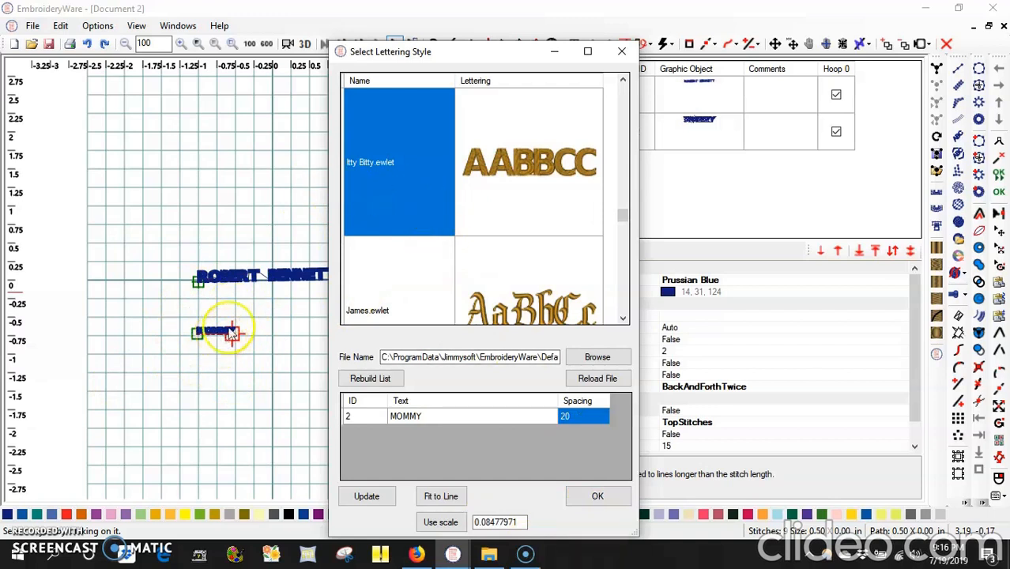
left_click(459, 415)
left_click(597, 495)
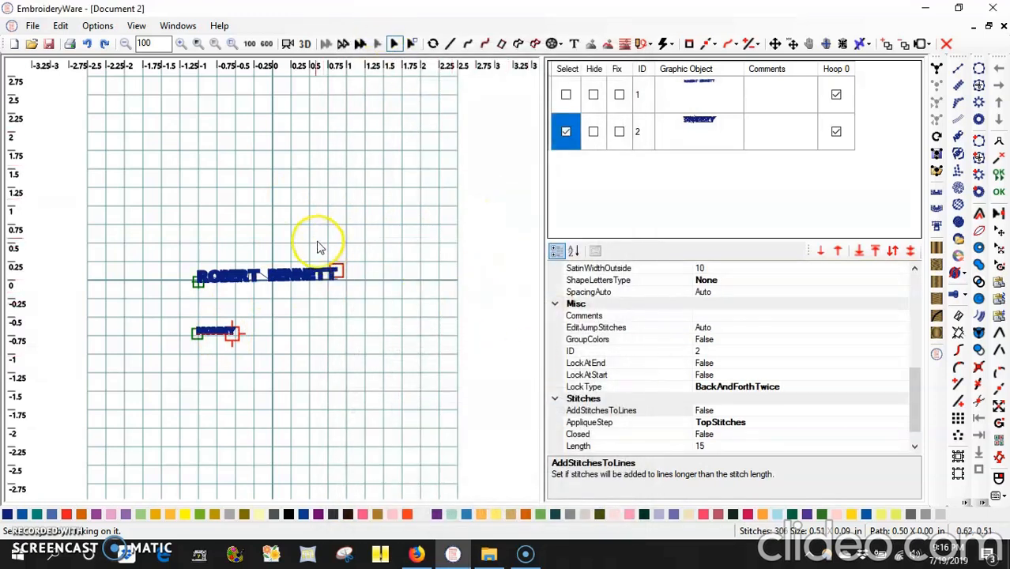
Stretch MOMMY's baseline to 1.64 in via Edit Points and check both names in 3D.
left_click(306, 43)
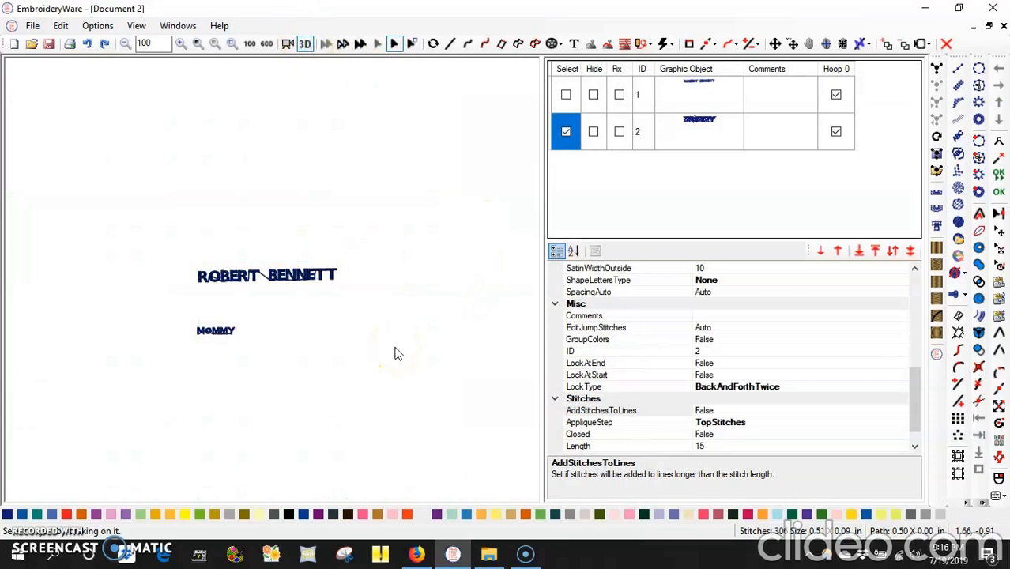
left_click(305, 366)
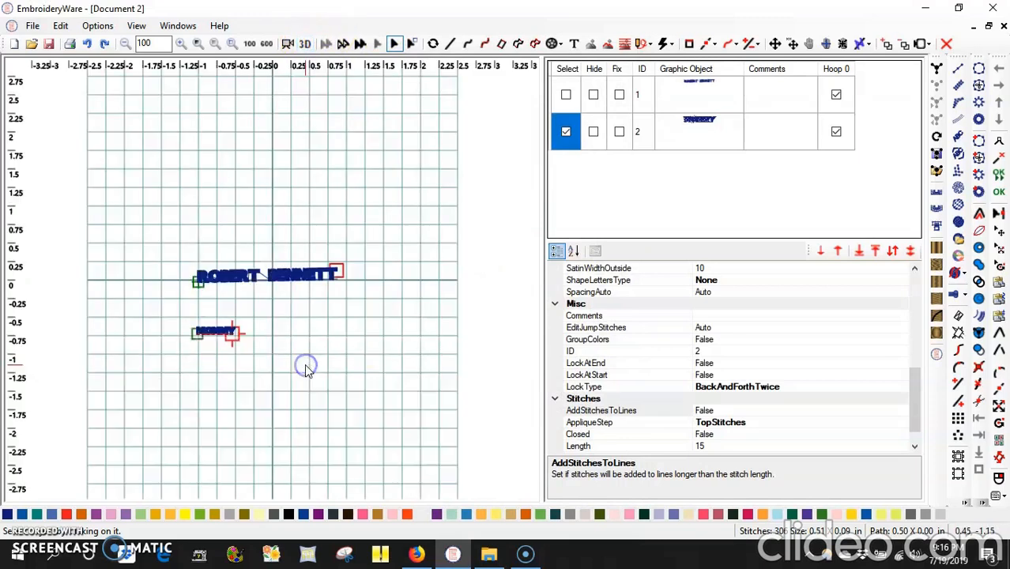
right_click(256, 372)
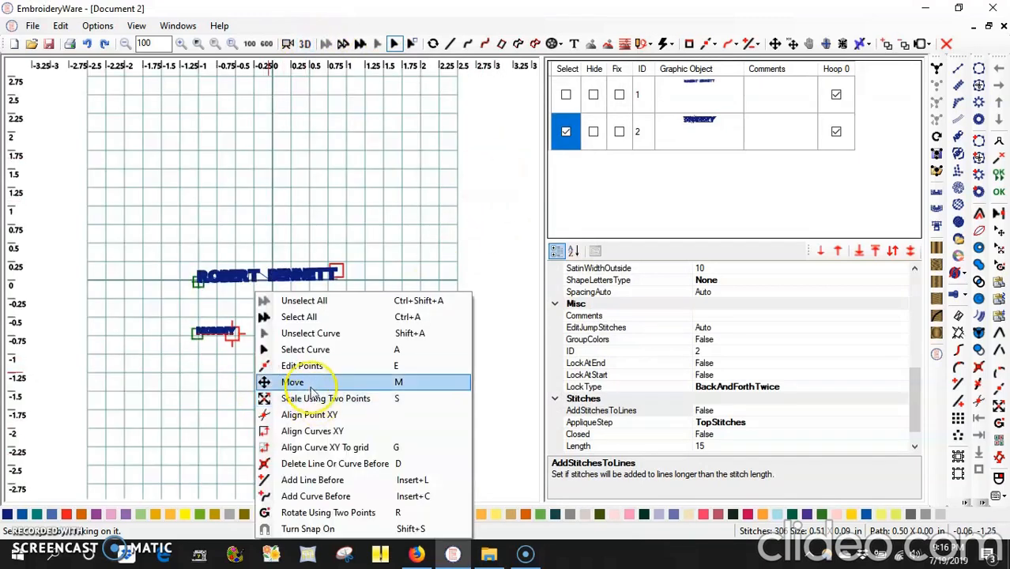
left_click(308, 363)
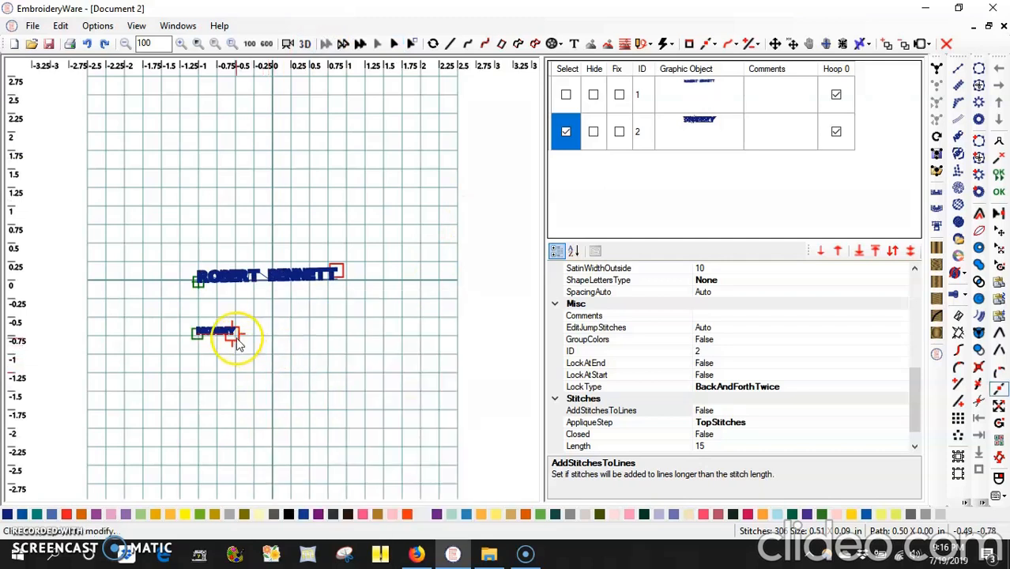
scroll(238, 340, "up", 3)
left_click(202, 377)
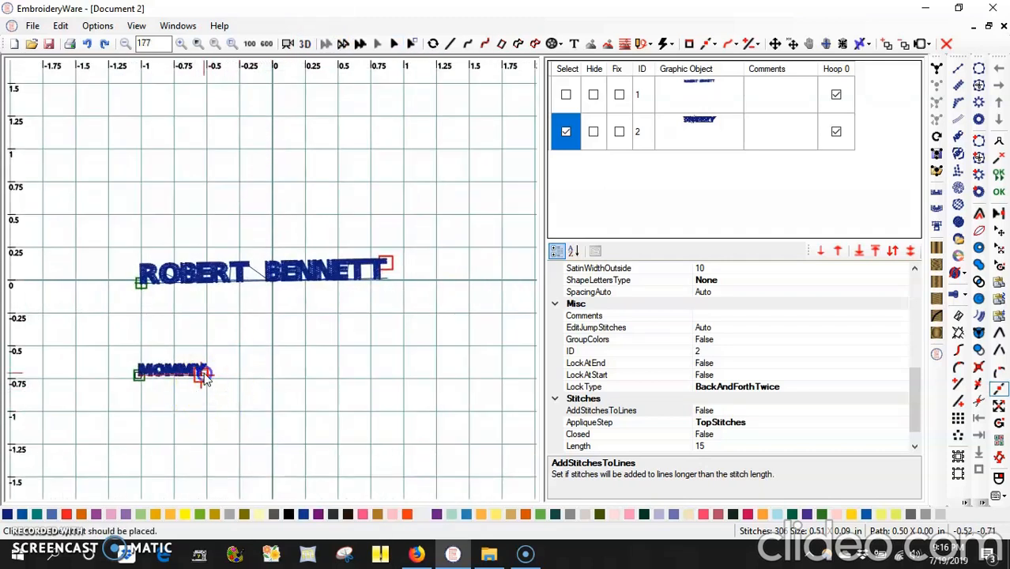
left_click(354, 379)
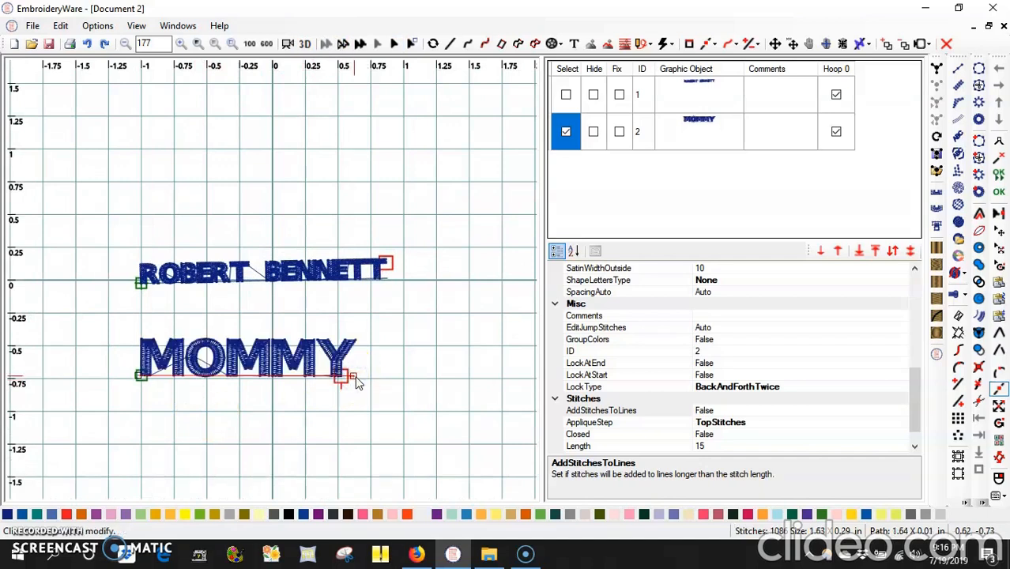
left_click(304, 44)
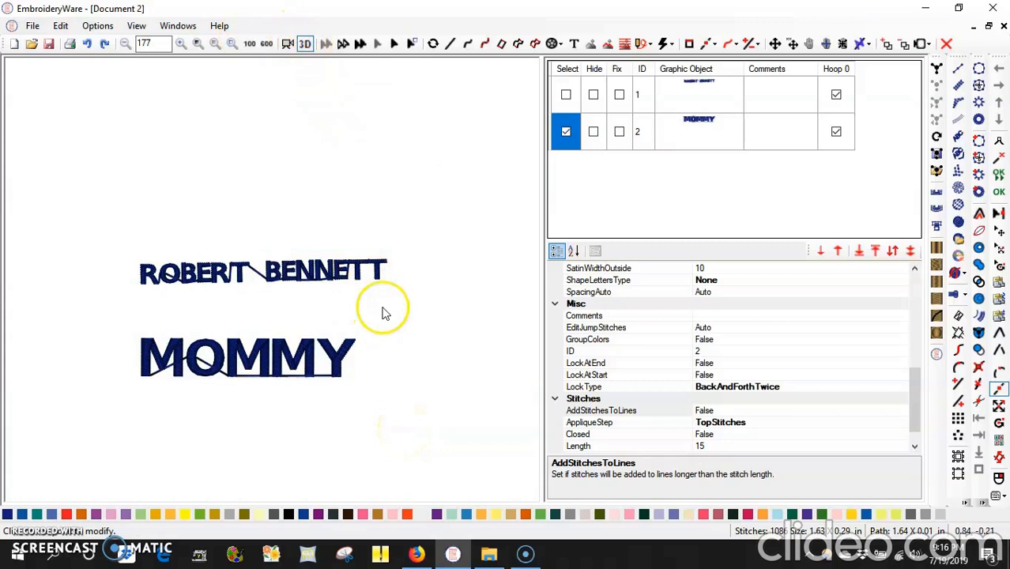
left_click(304, 43)
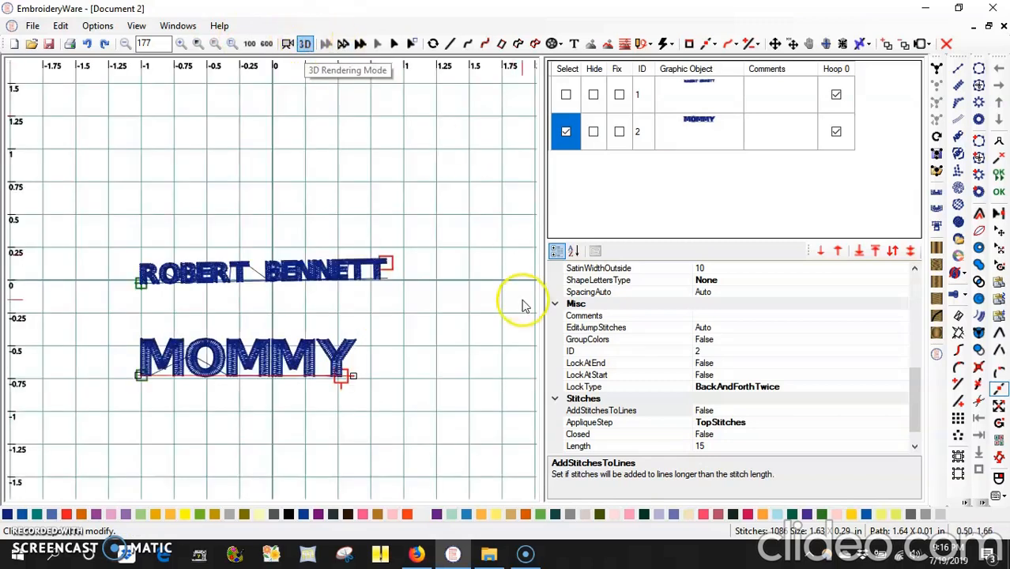